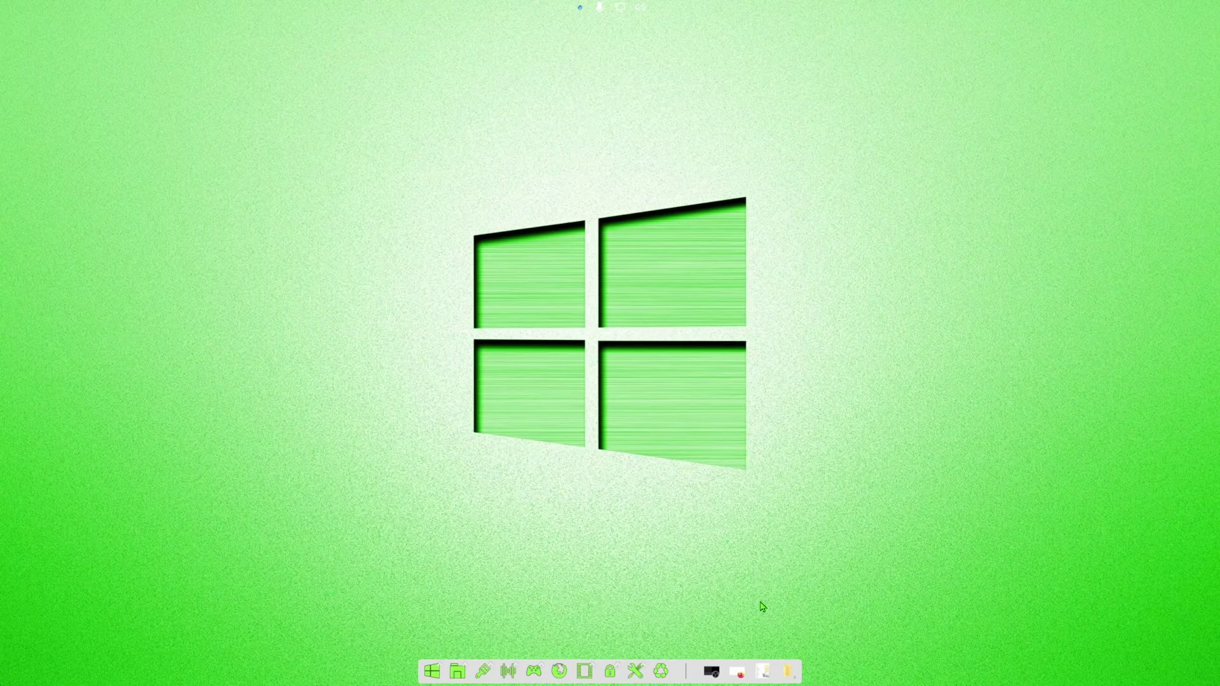
# Open the nGlide page from the Zeus Software downloads section, review its details, and close the browser
pyautogui.click(737, 672)
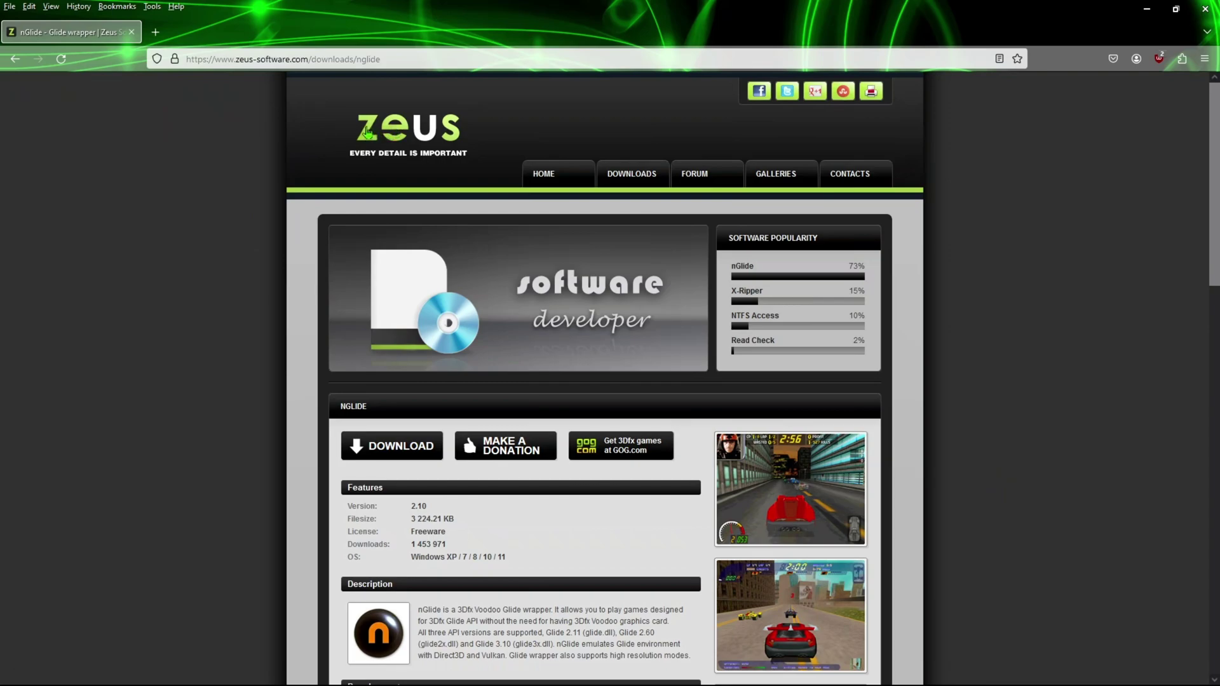
pyautogui.click(638, 176)
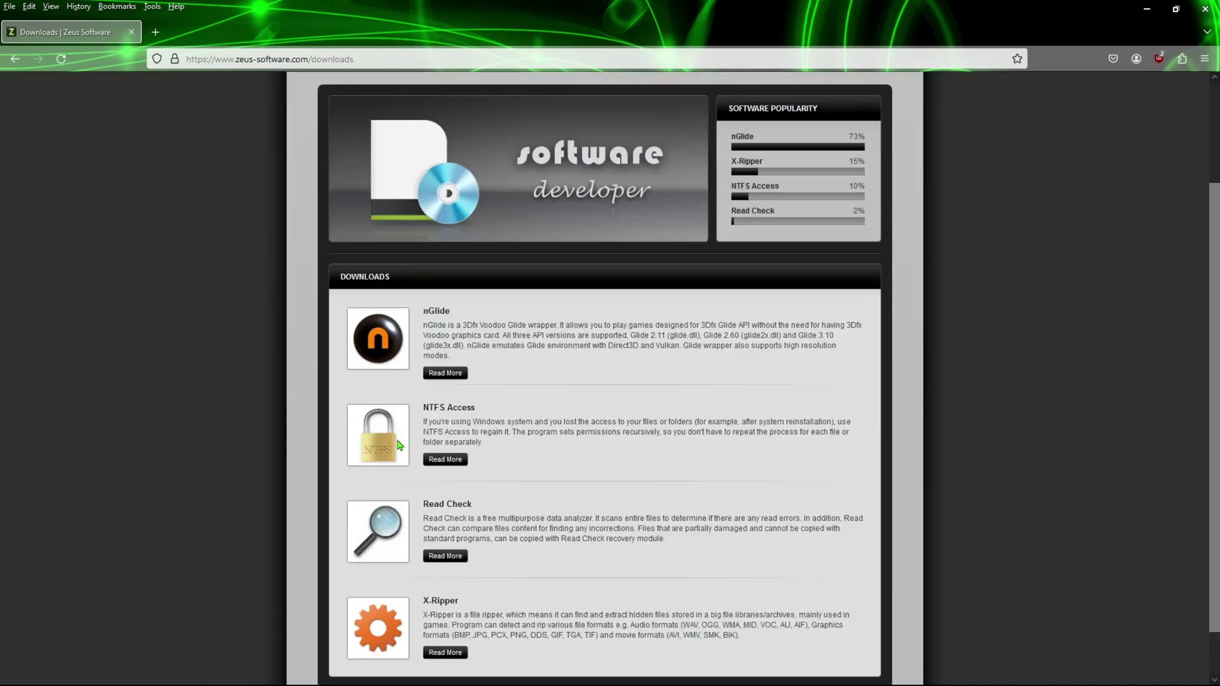
pyautogui.scroll(-2, 391, 458)
pyautogui.click(446, 374)
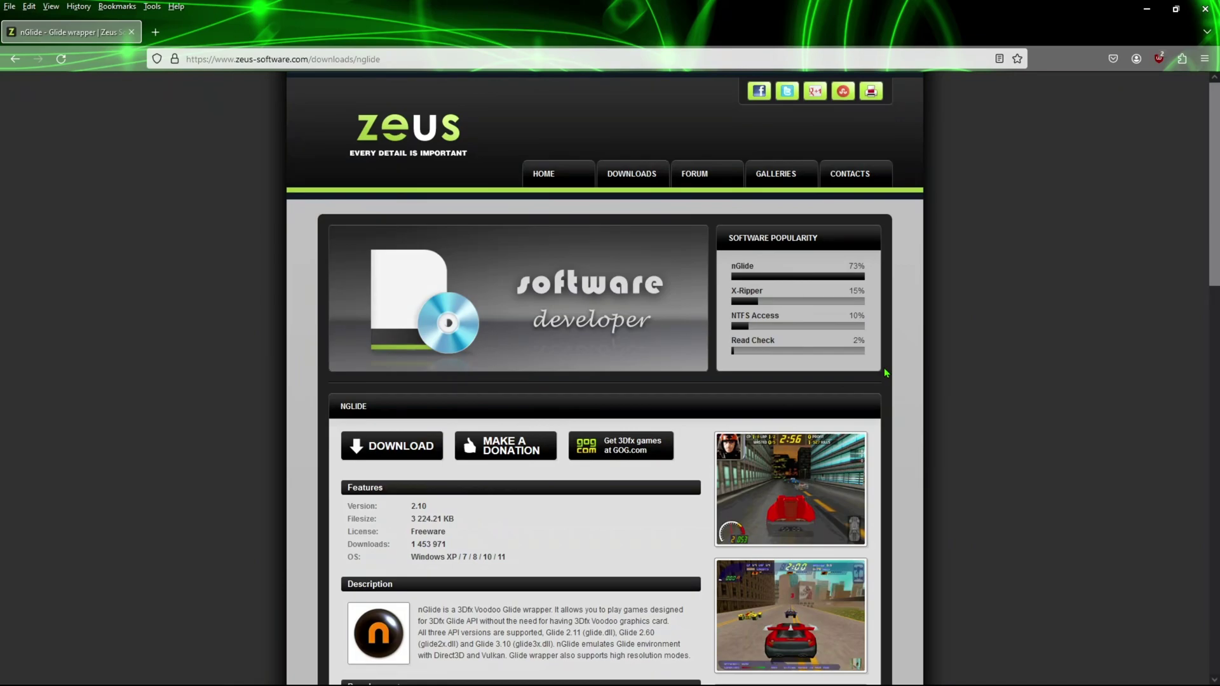
pyautogui.scroll(-6, 1058, 380)
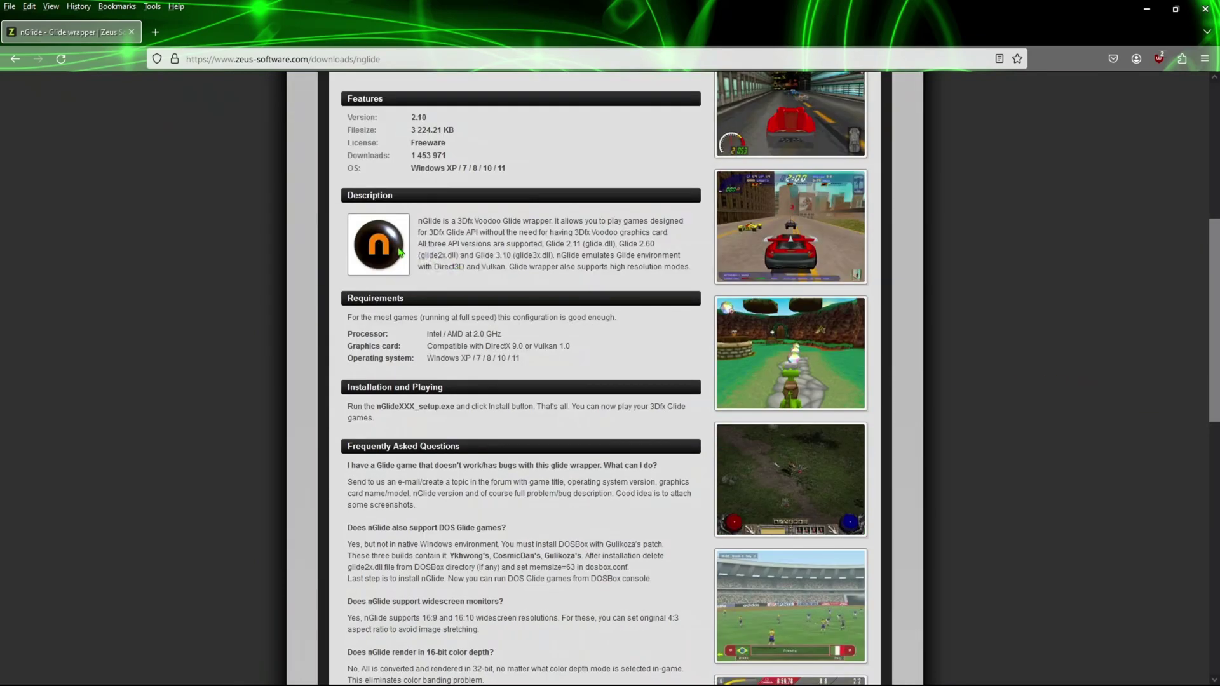
pyautogui.scroll(3, 394, 254)
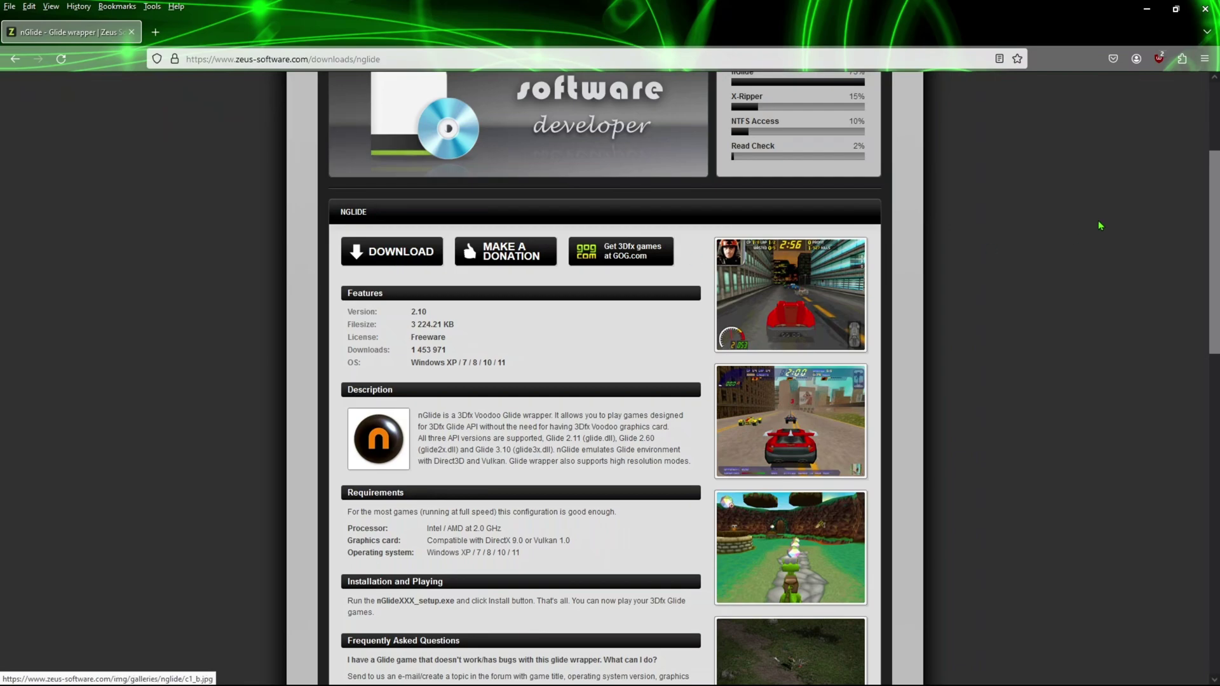
pyautogui.click(1205, 9)
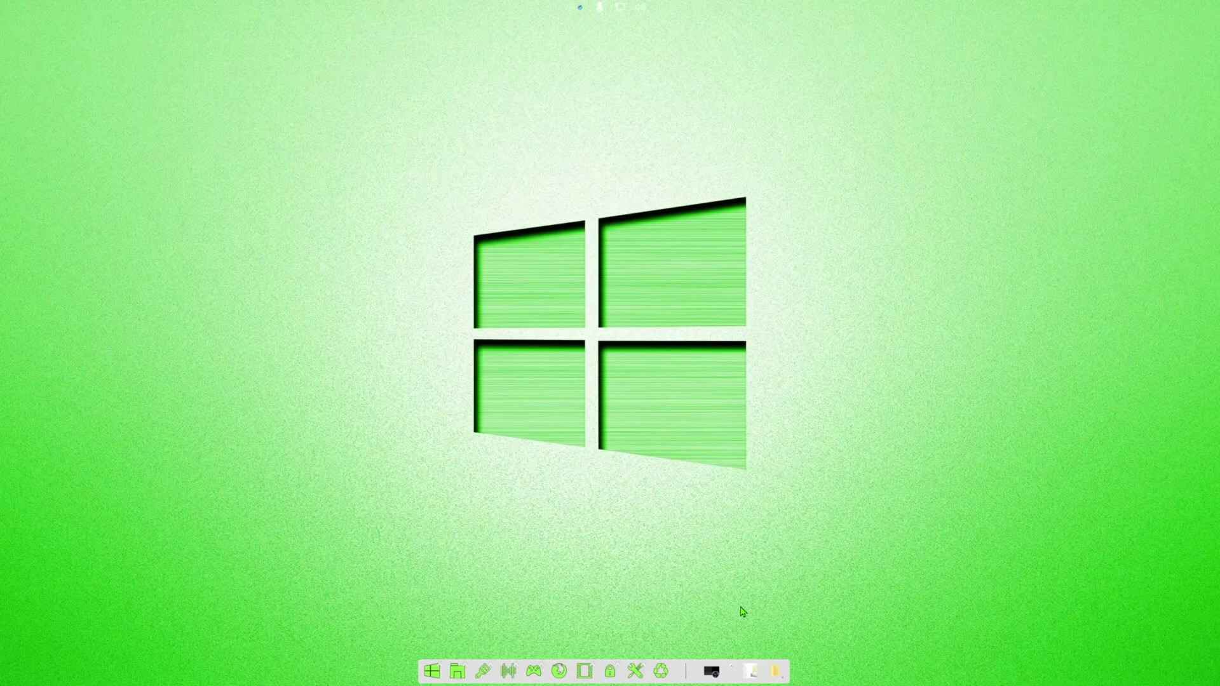
# Run nGlide210_setup.exe from the New folder in Downloads, install nGlide 2.10, and put the installer and folder windows away
pyautogui.moveTo(780, 652)
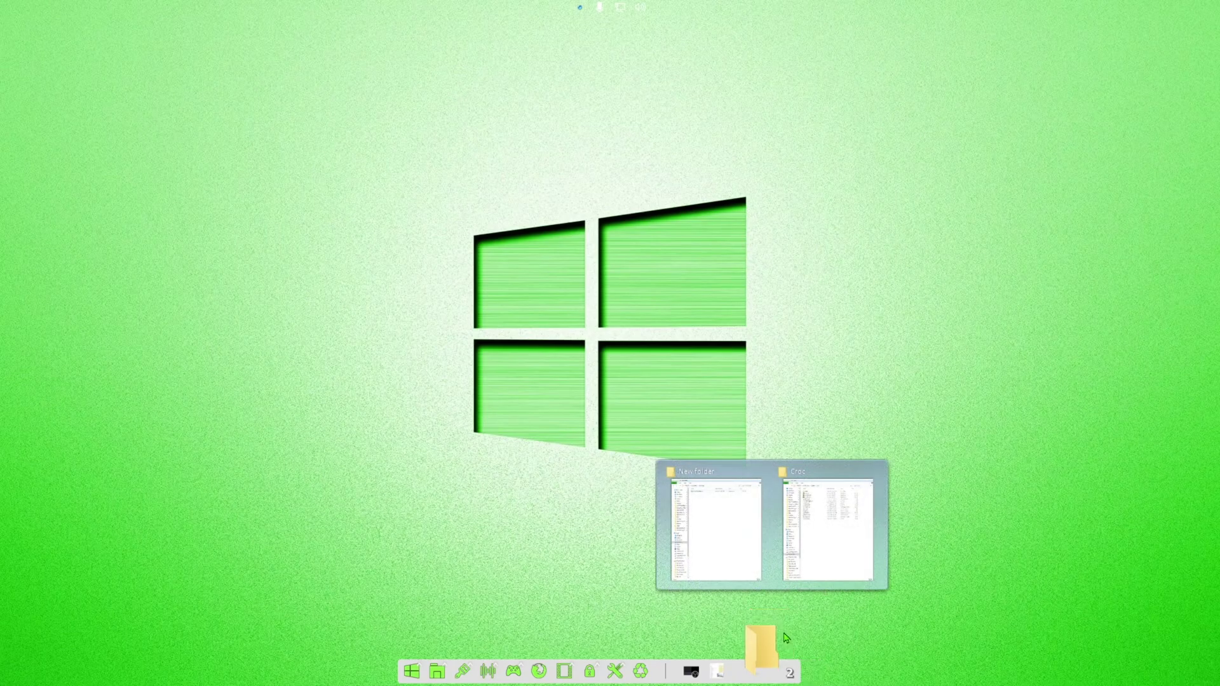
pyautogui.click(739, 563)
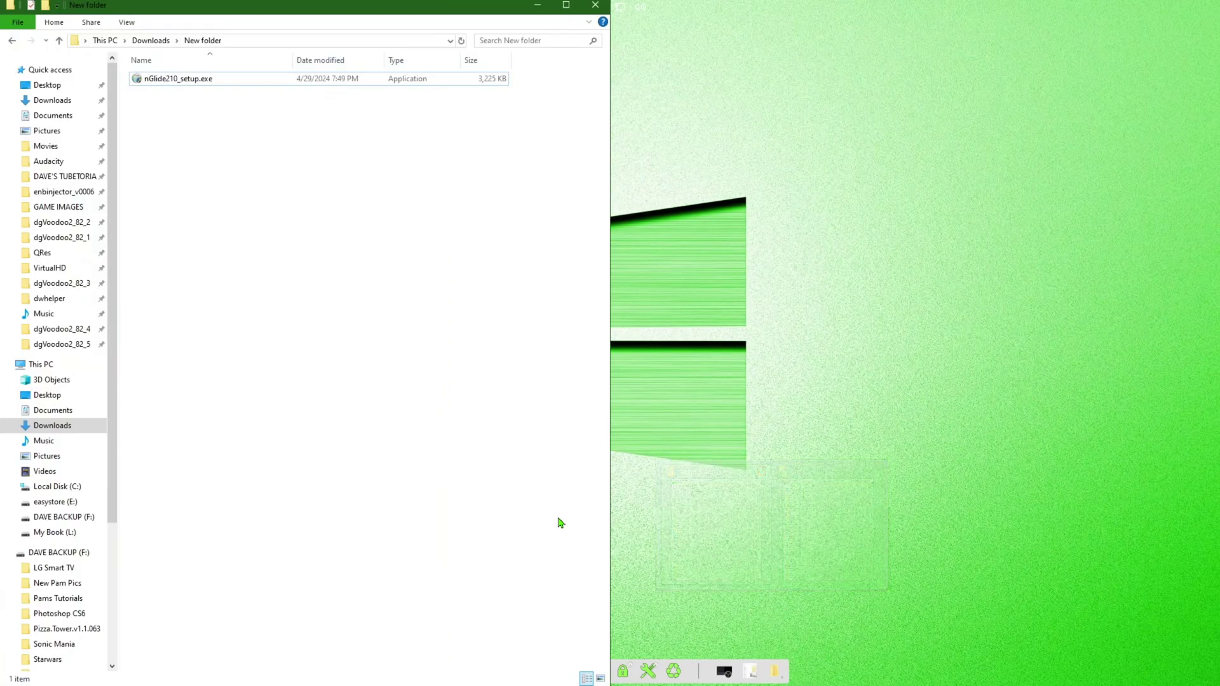
pyautogui.doubleClick(151, 81)
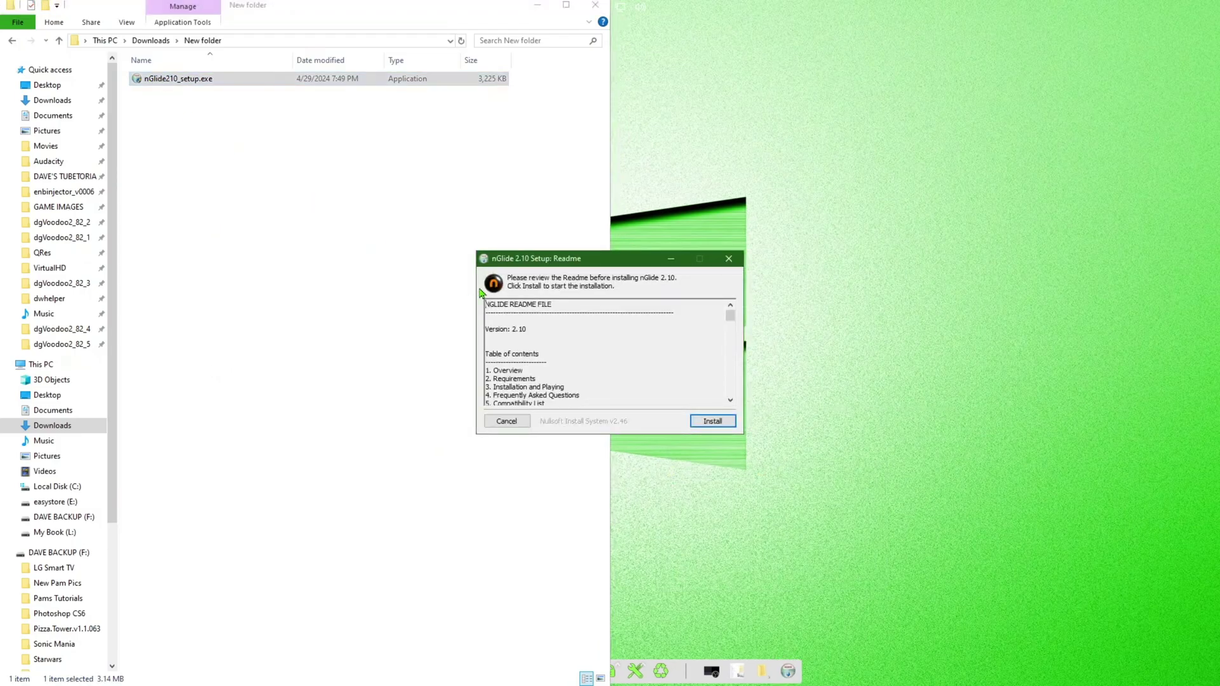
pyautogui.click(711, 421)
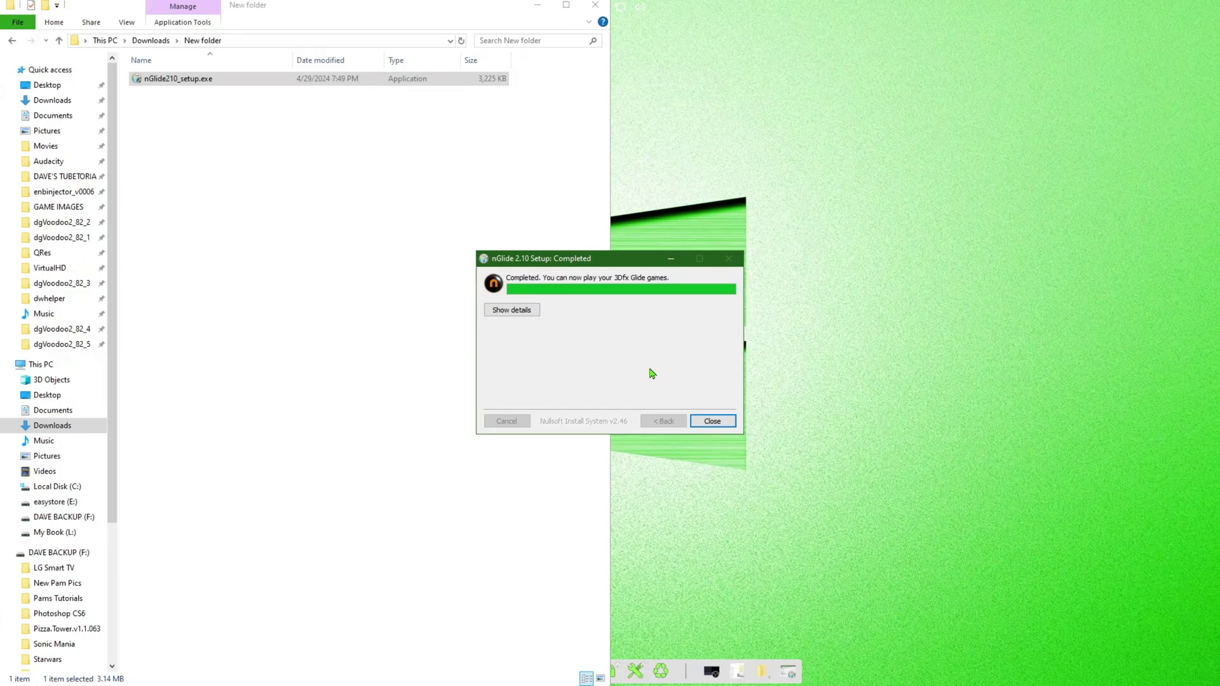
pyautogui.moveTo(626, 264); pyautogui.dragTo(414, 238)
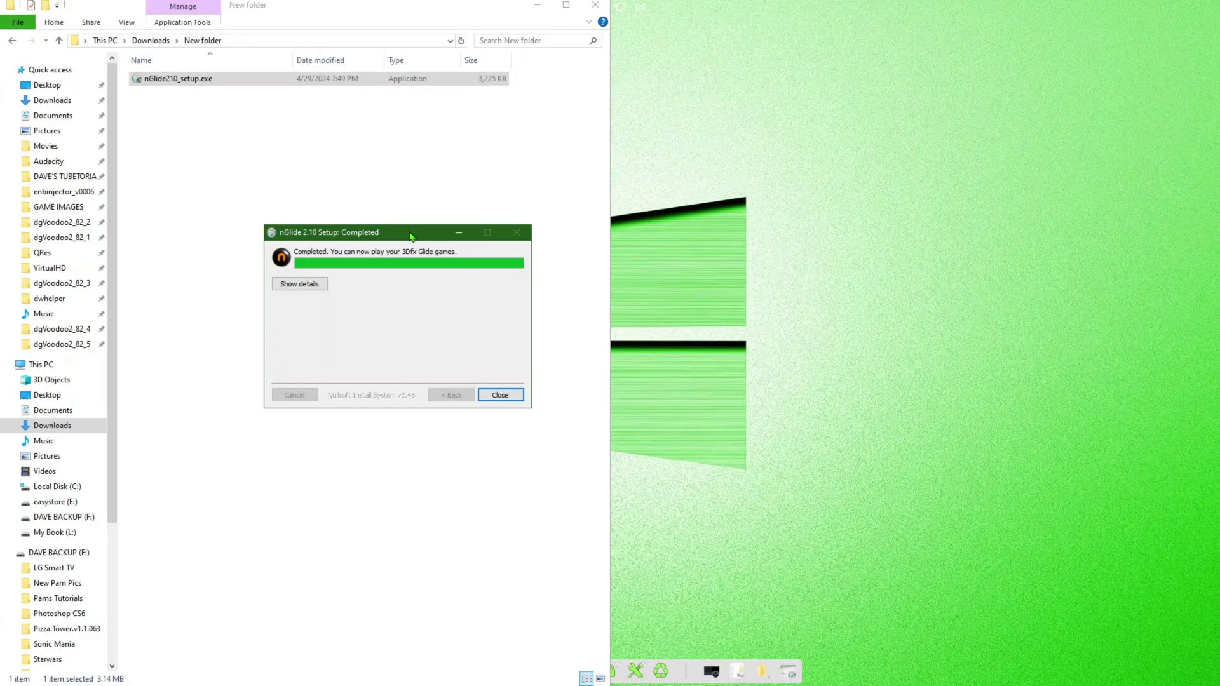
pyautogui.click(500, 395)
pyautogui.click(545, 6)
pyautogui.moveTo(775, 668)
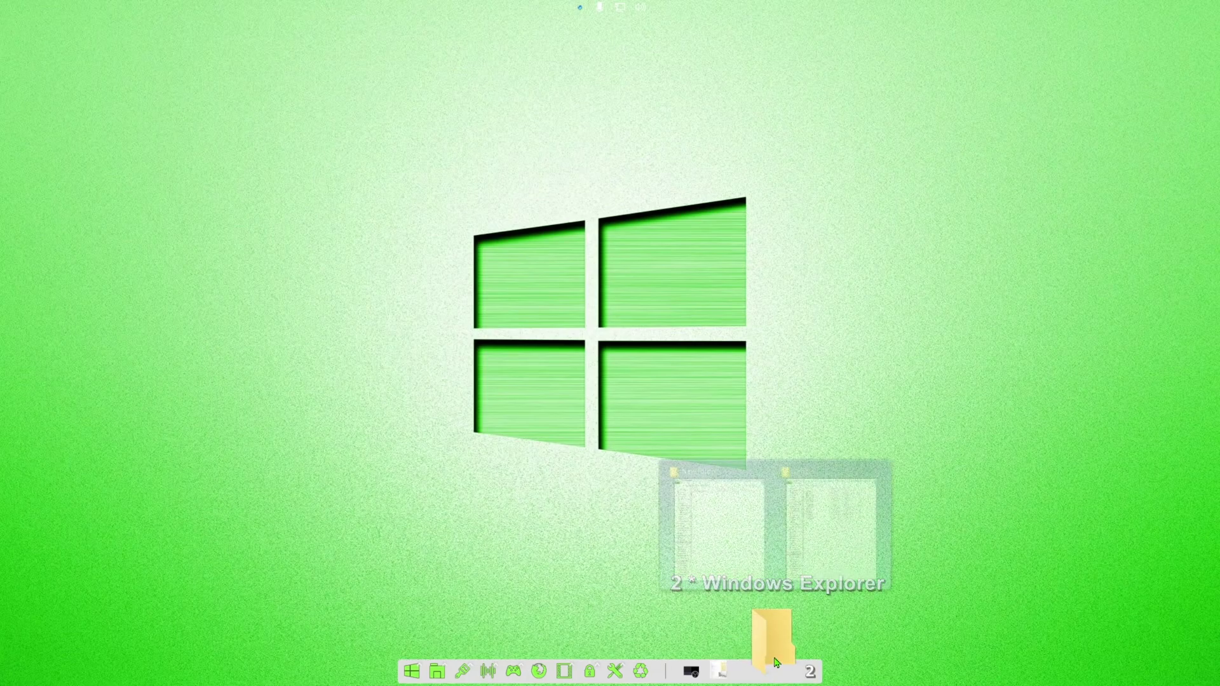
pyautogui.click(850, 535)
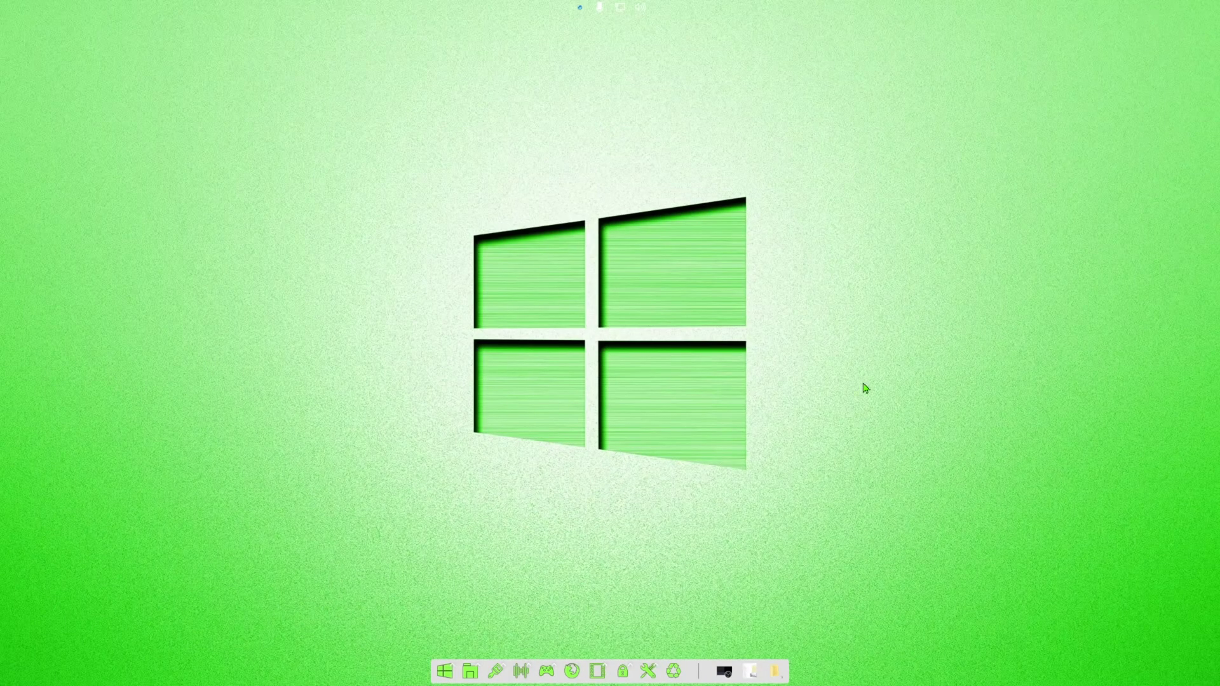
# Launch the nGlide 2.10 configurator, move its window aside, and check the available video backend options
pyautogui.click(448, 673)
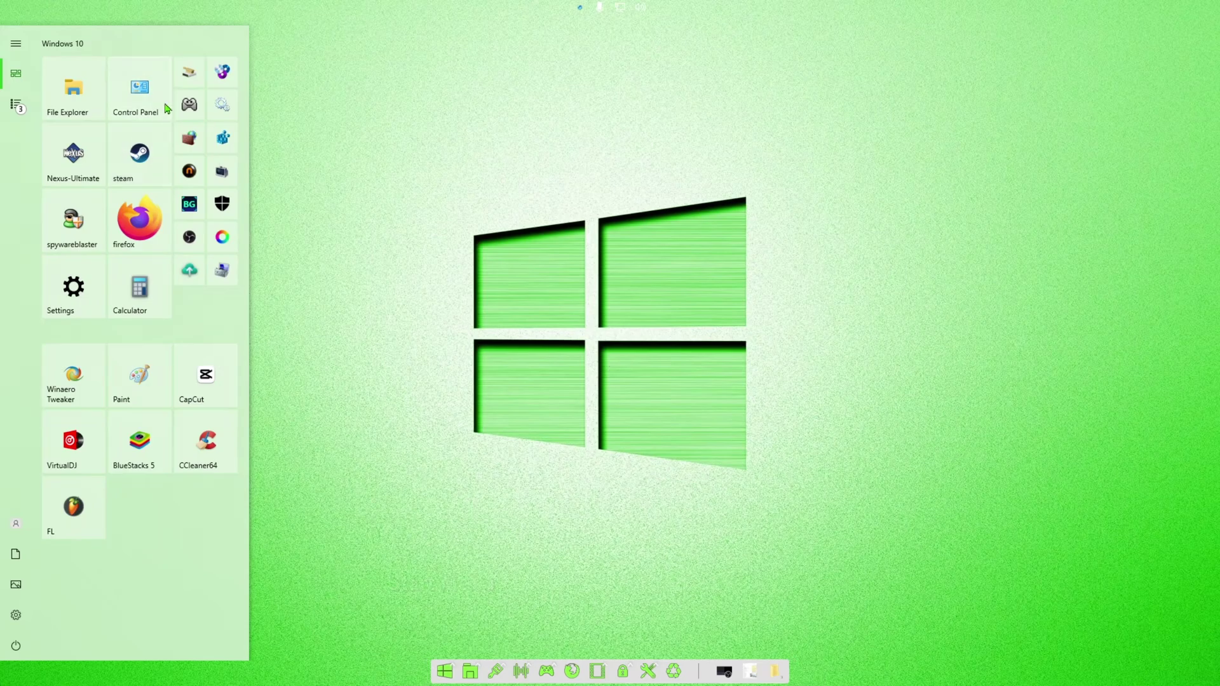
pyautogui.click(190, 176)
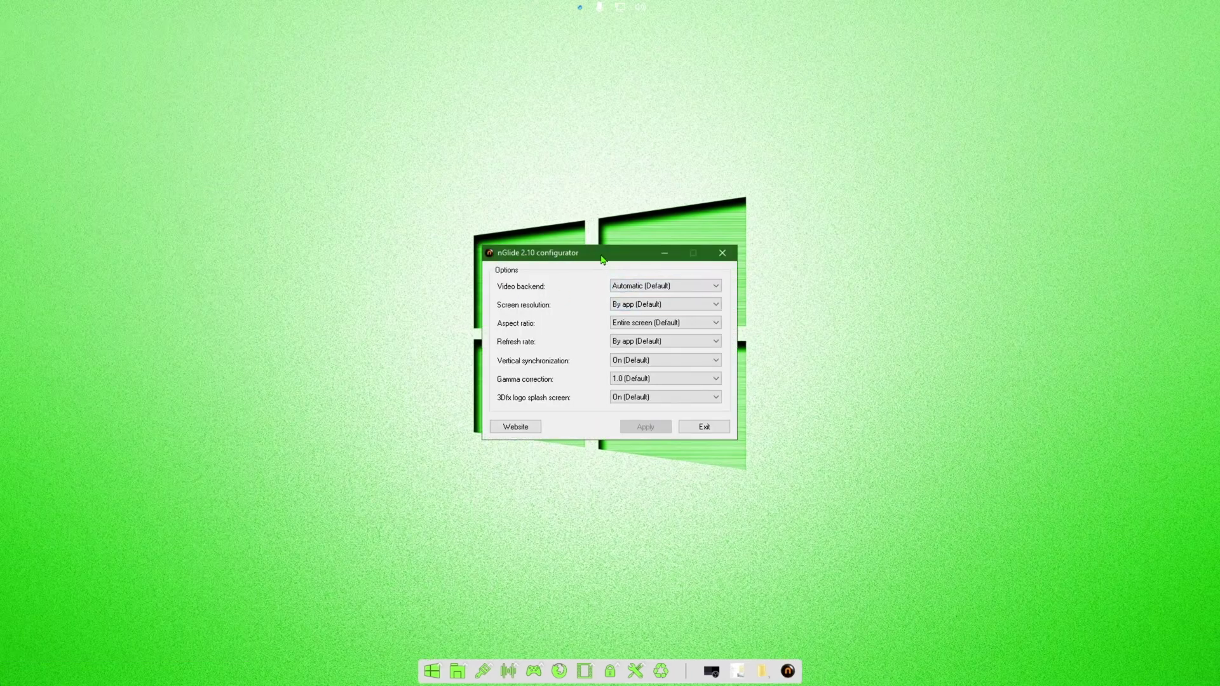
pyautogui.moveTo(235, 89); pyautogui.dragTo(235, 89)
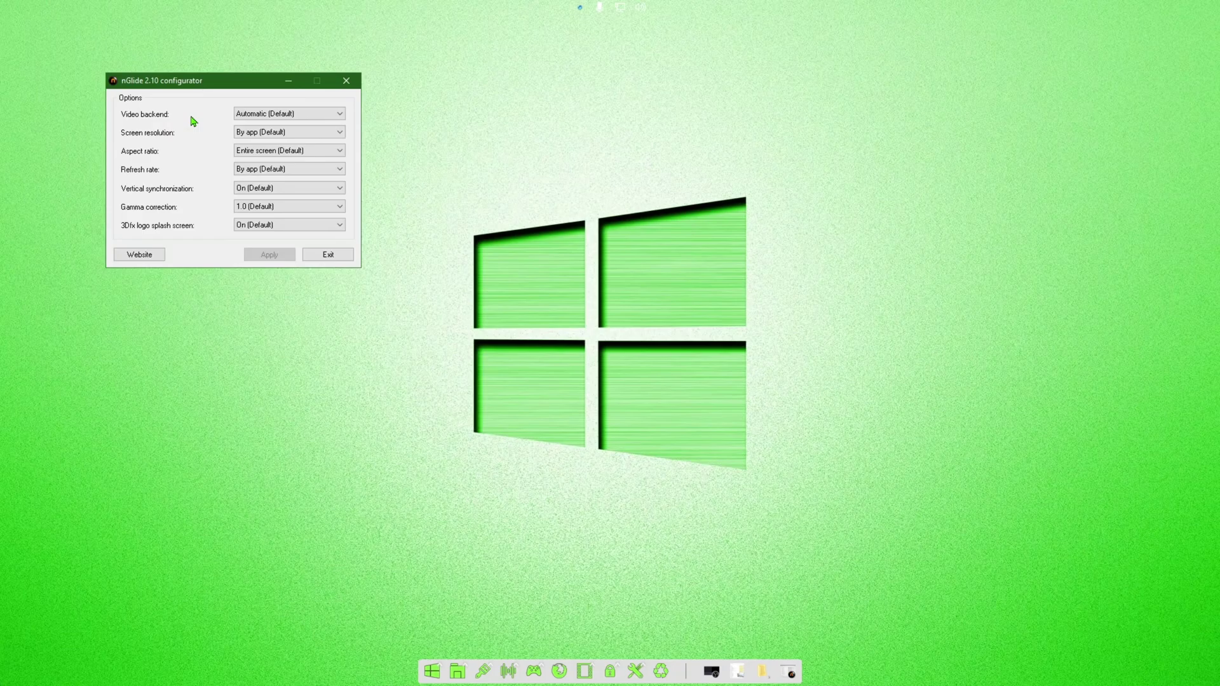
pyautogui.click(308, 115)
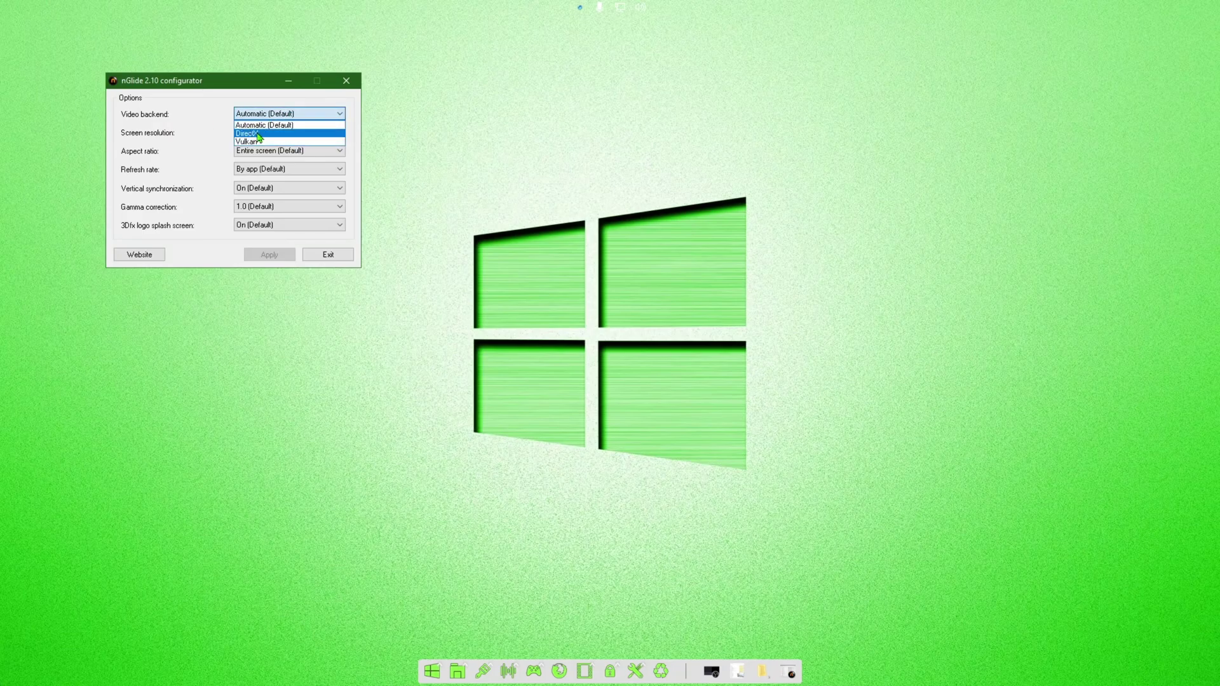
pyautogui.click(242, 91)
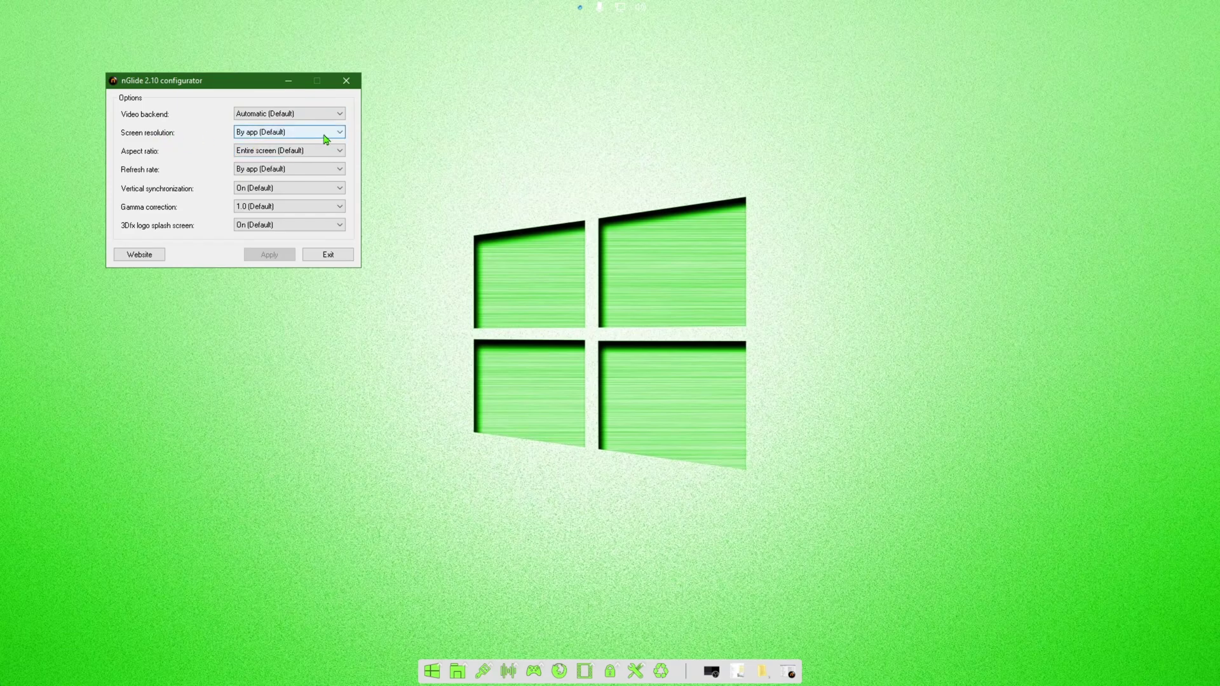
# Set the nGlide screen resolution to 1920 x 1080
pyautogui.click(340, 132)
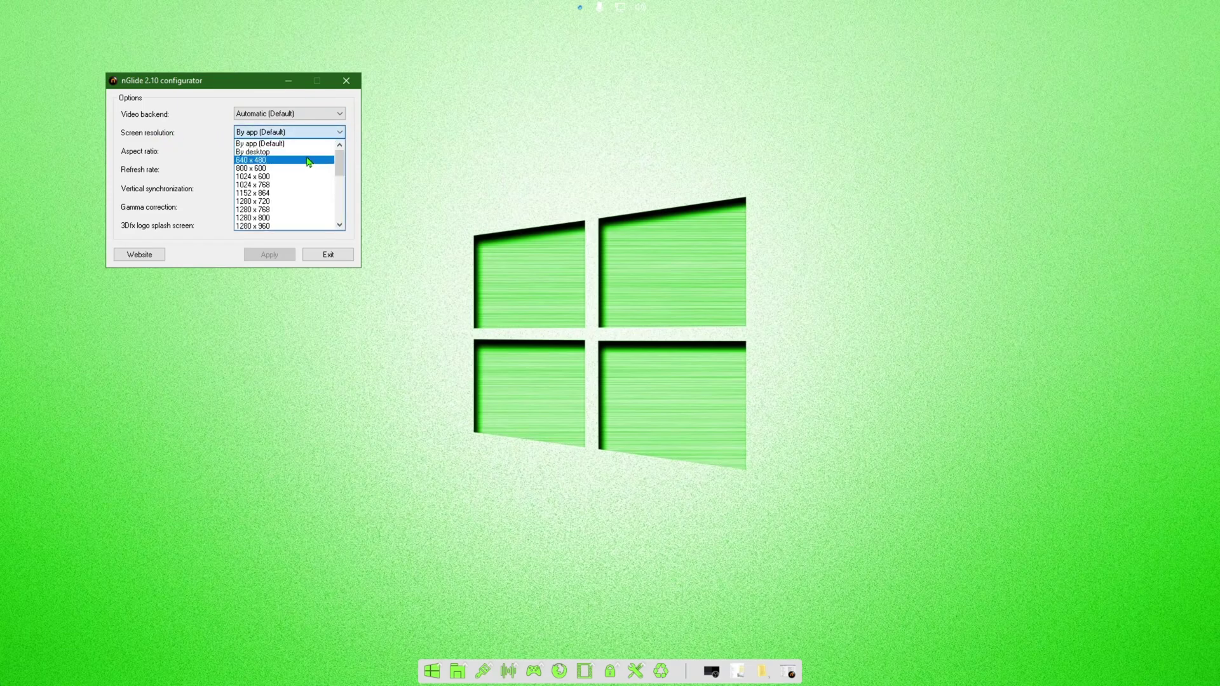
pyautogui.scroll(-5, 310, 164)
pyautogui.scroll(-2, 308, 165)
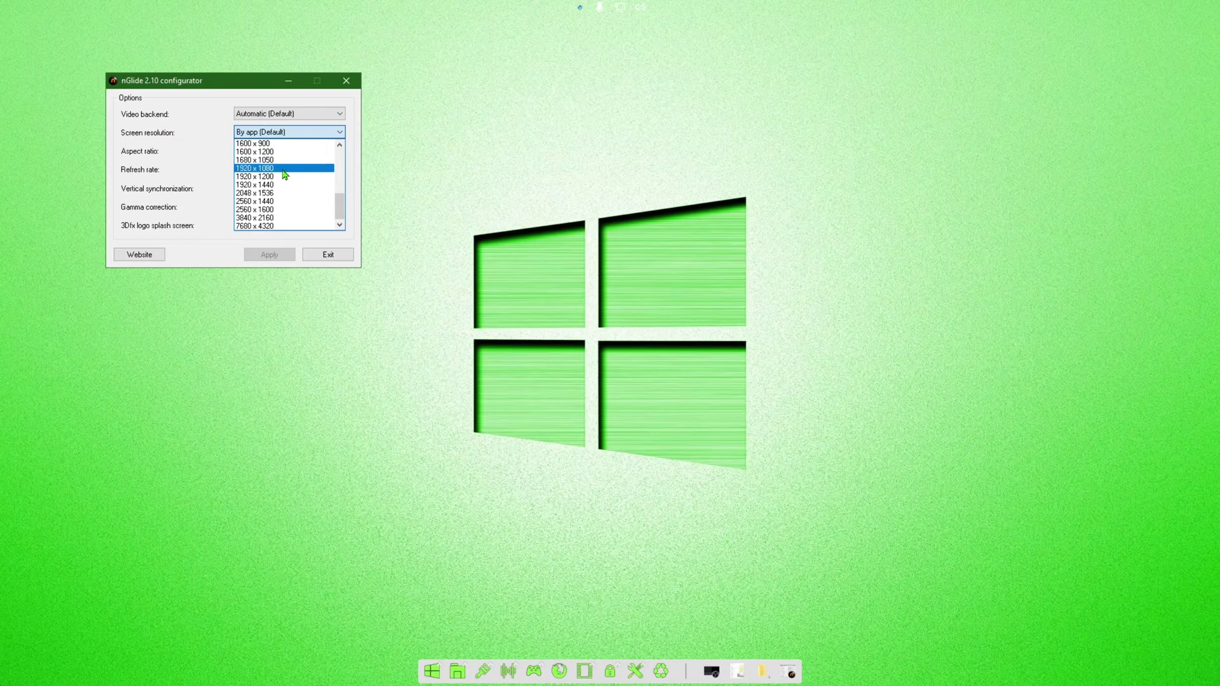
pyautogui.click(282, 174)
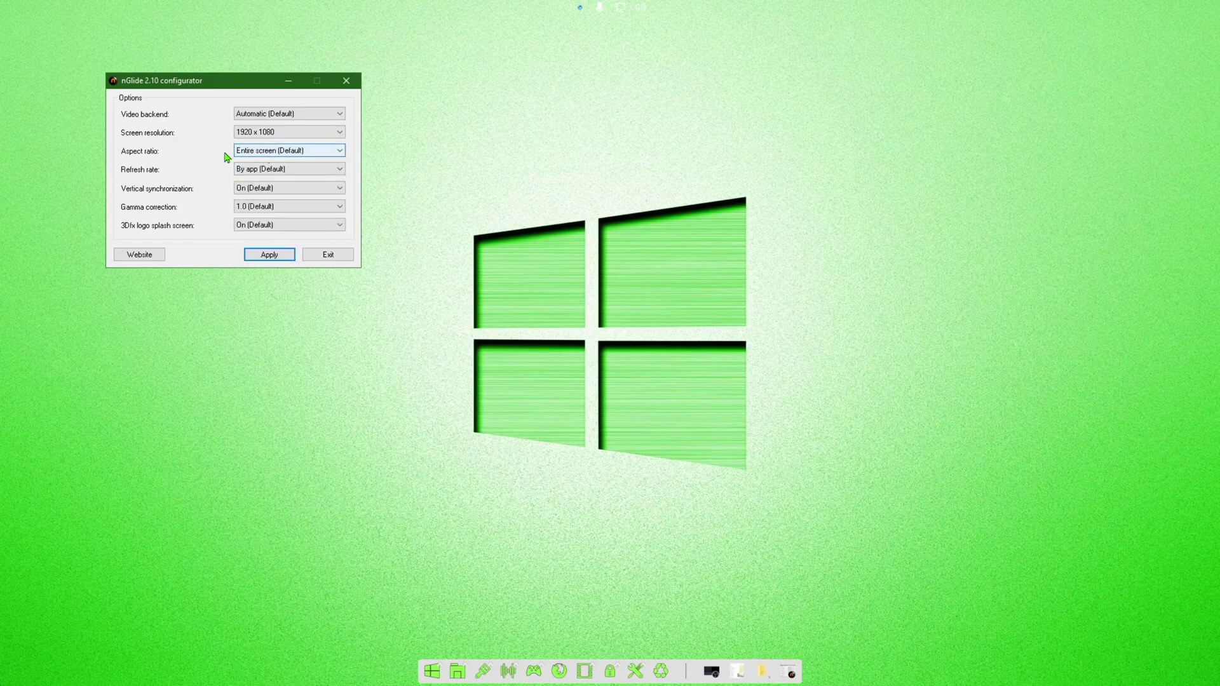
# Check the aspect ratio, refresh rate and gamma correction choices without changing them, and apply the nGlide configuration
pyautogui.click(338, 153)
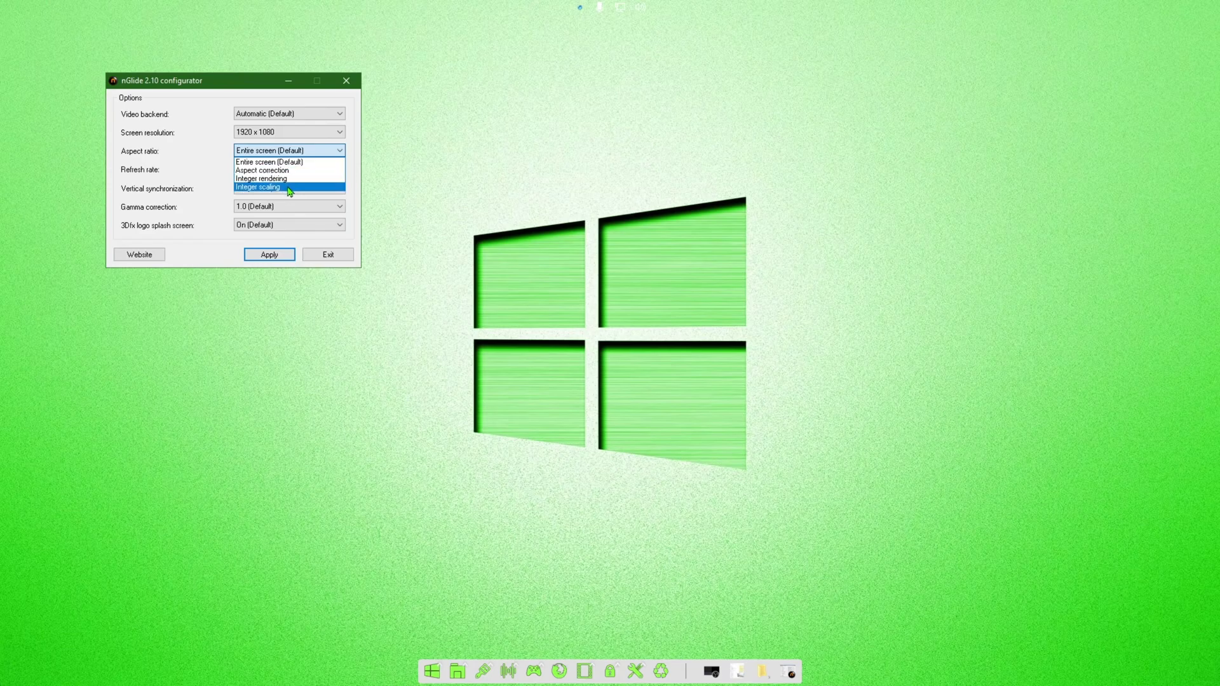
pyautogui.click(212, 95)
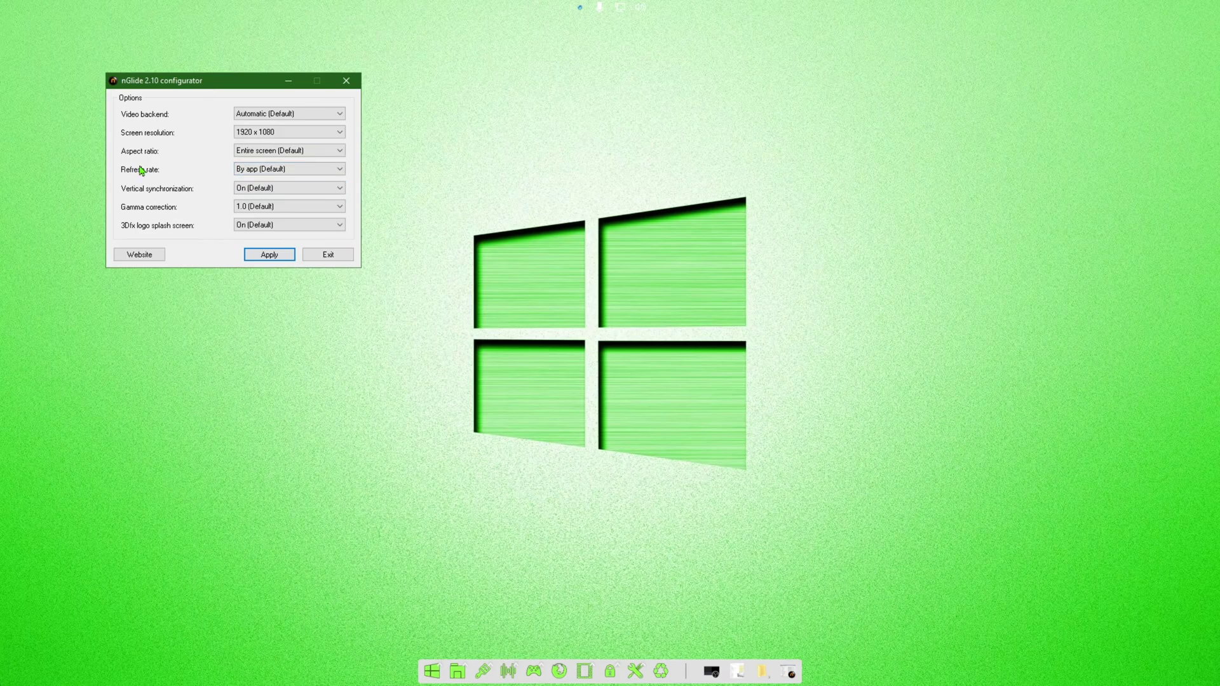
pyautogui.click(291, 172)
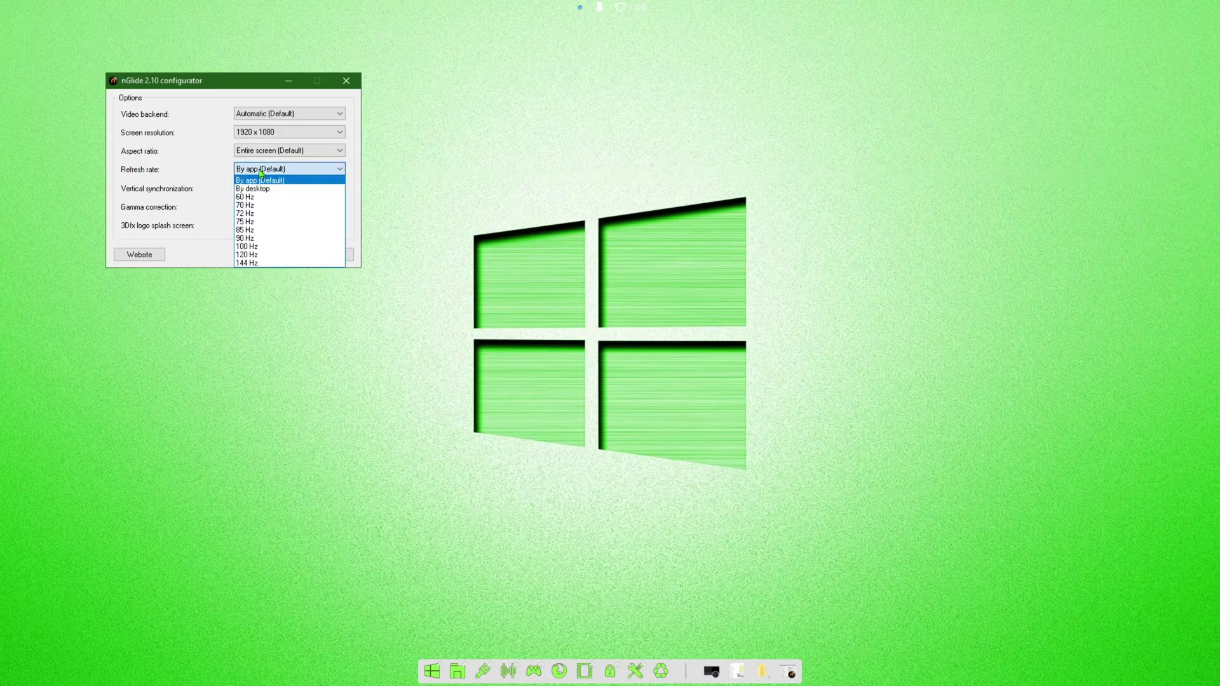
pyautogui.click(216, 119)
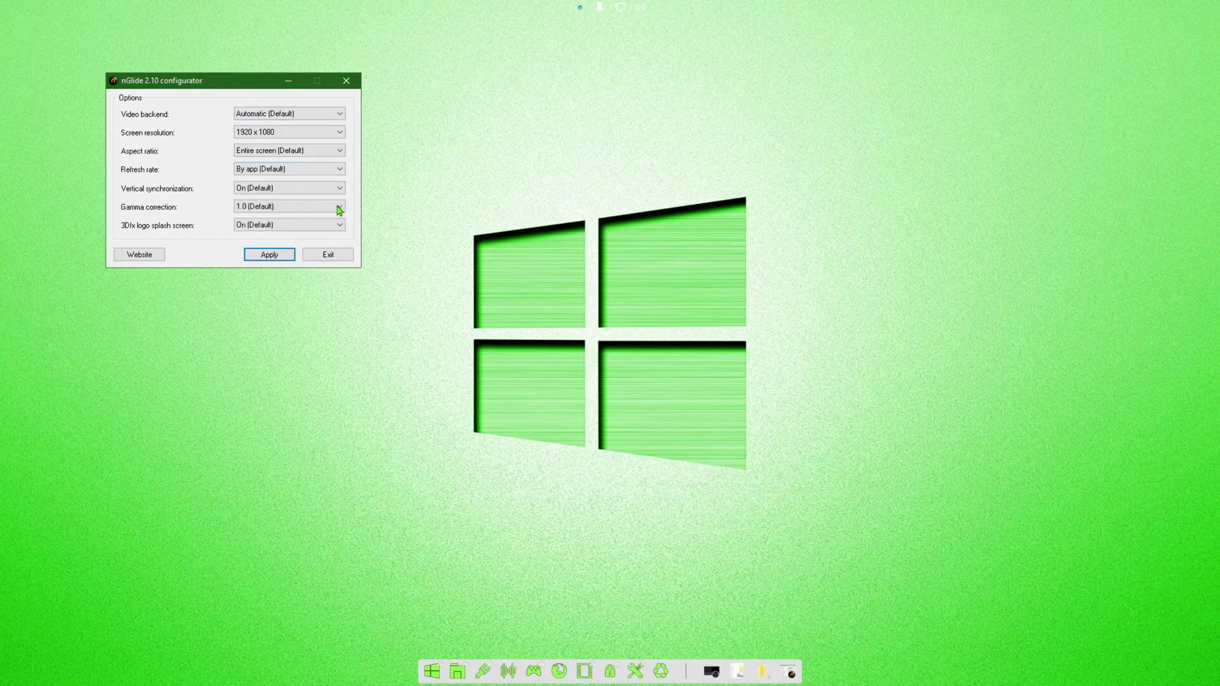
pyautogui.click(249, 210)
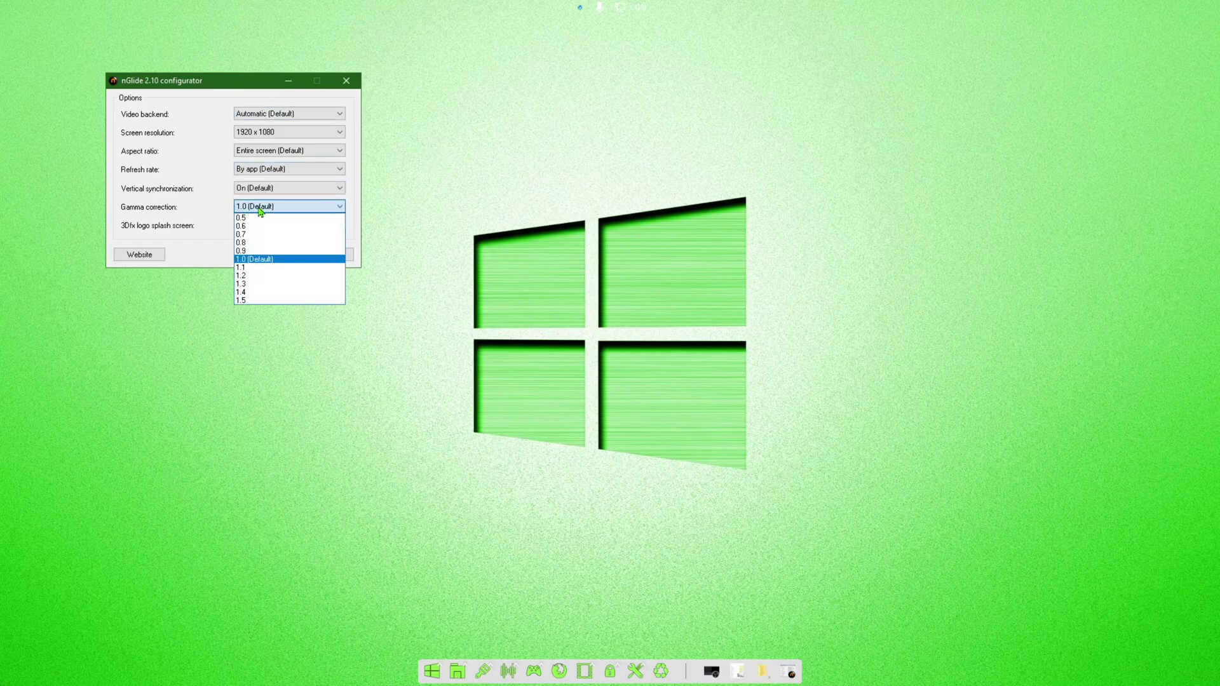
pyautogui.click(206, 176)
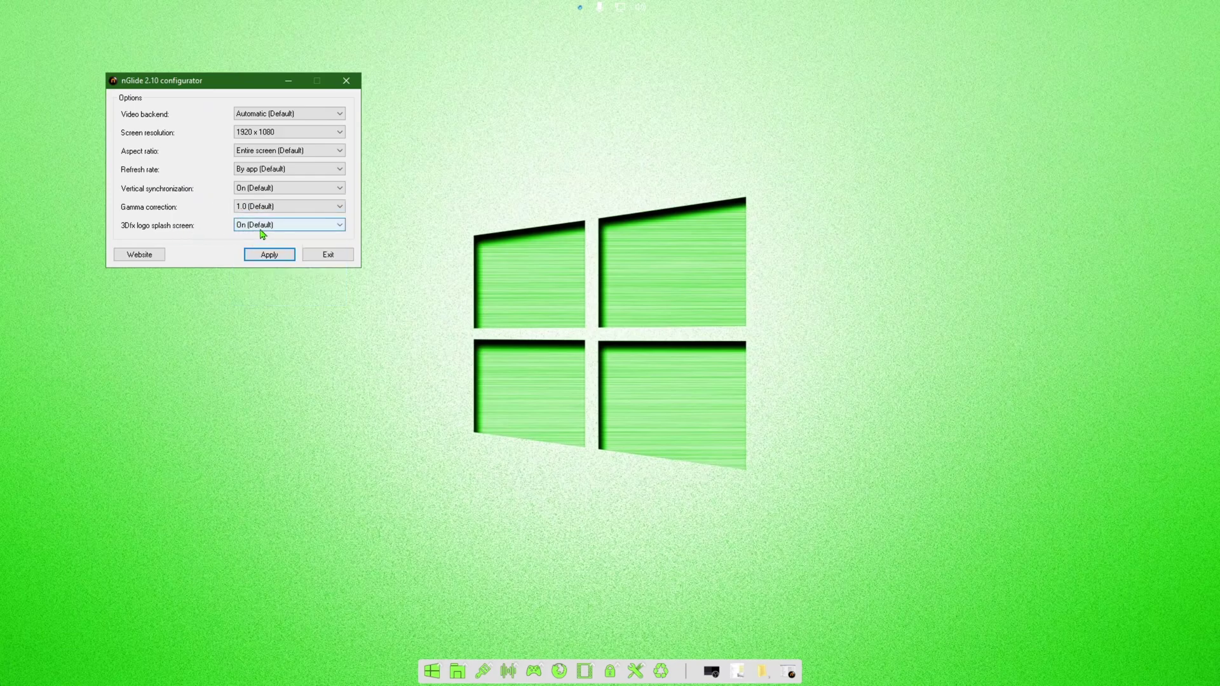
pyautogui.click(274, 254)
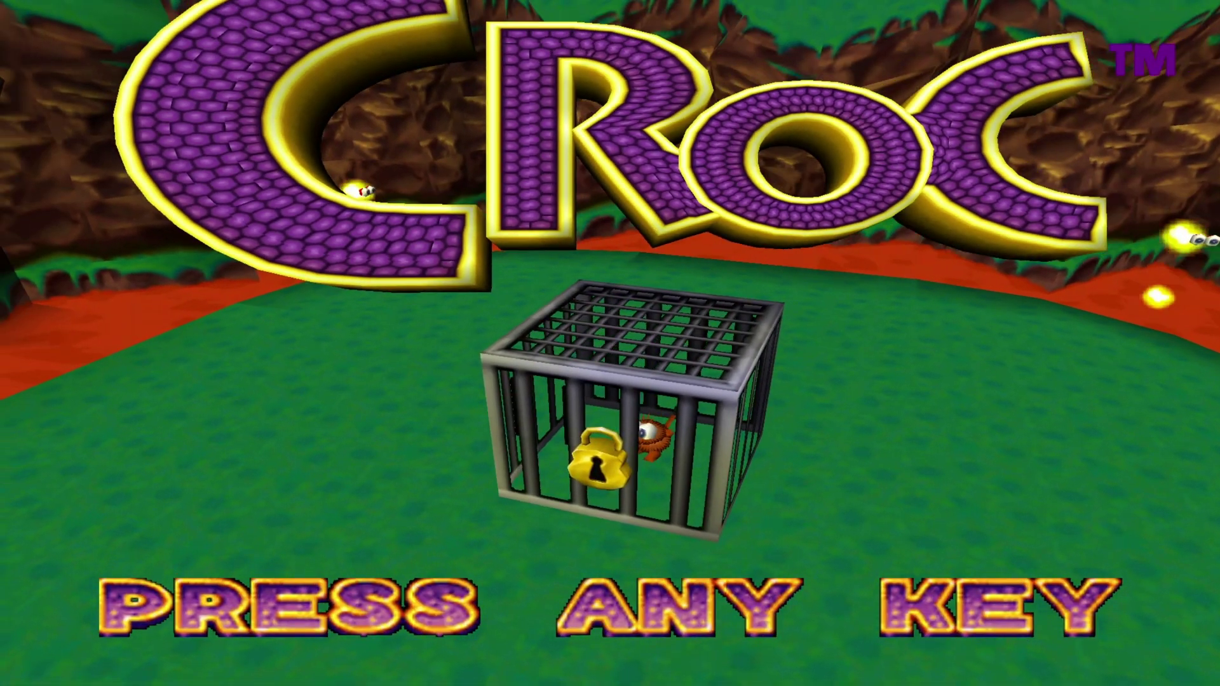
pyautogui.press('Return')
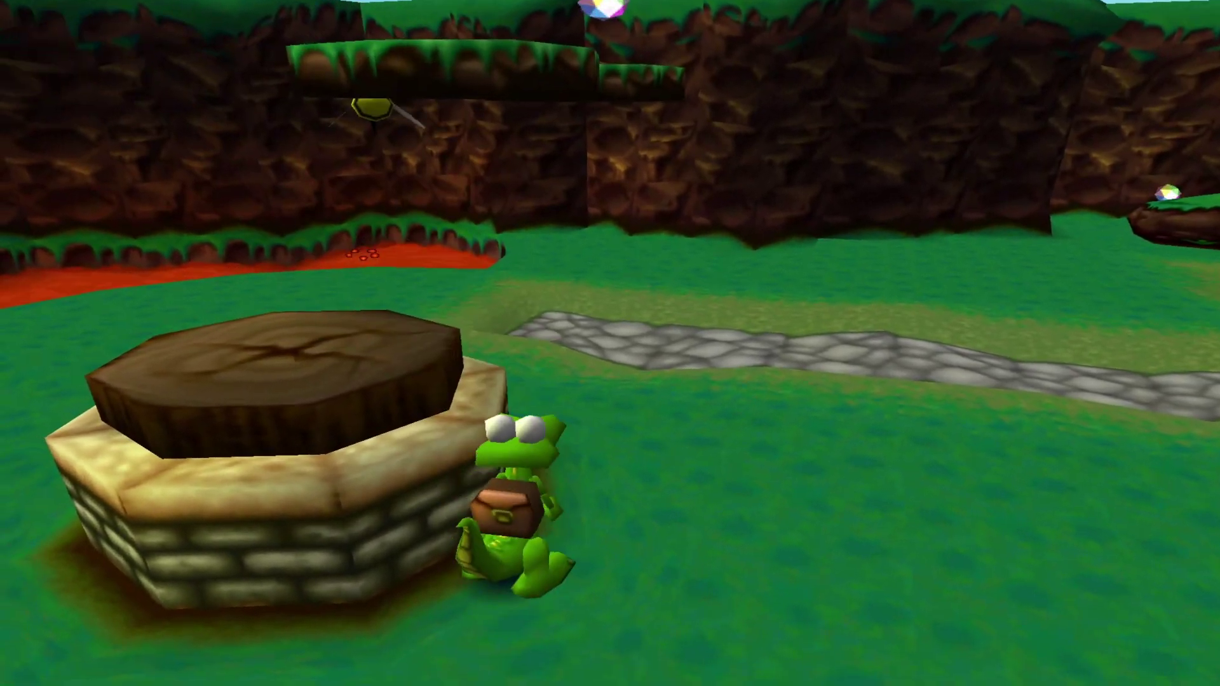
pyautogui.press('space')
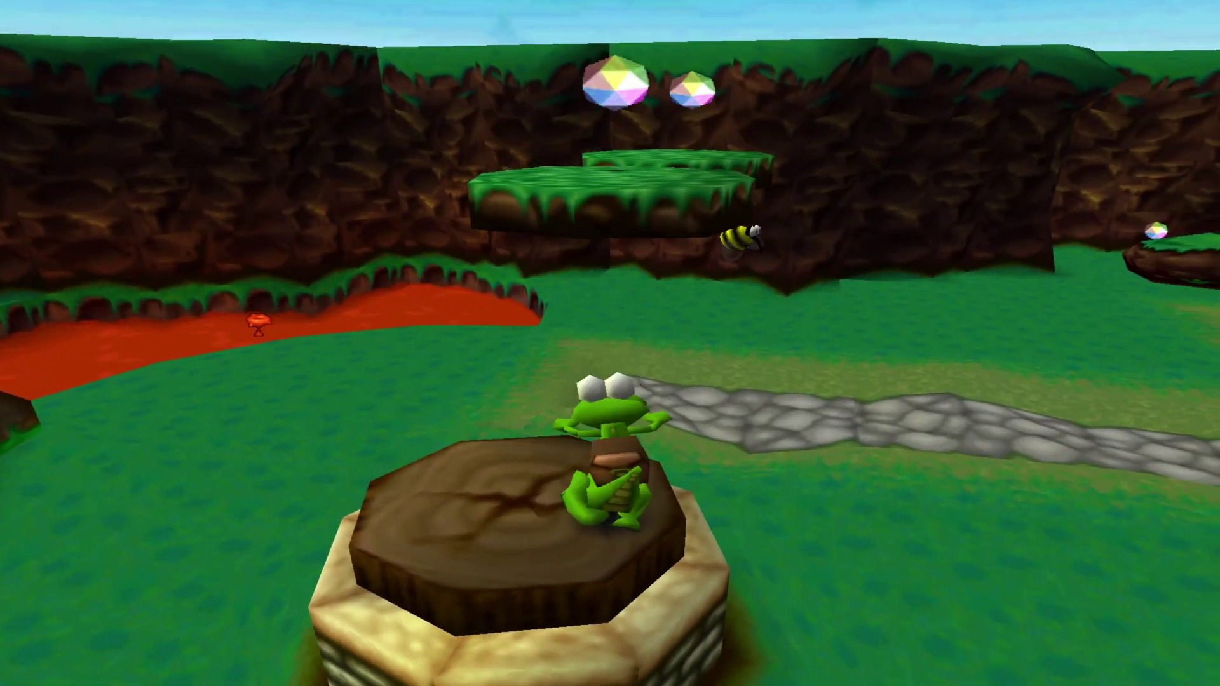
pyautogui.press('space')
pyautogui.press('space')
pyautogui.press('space')
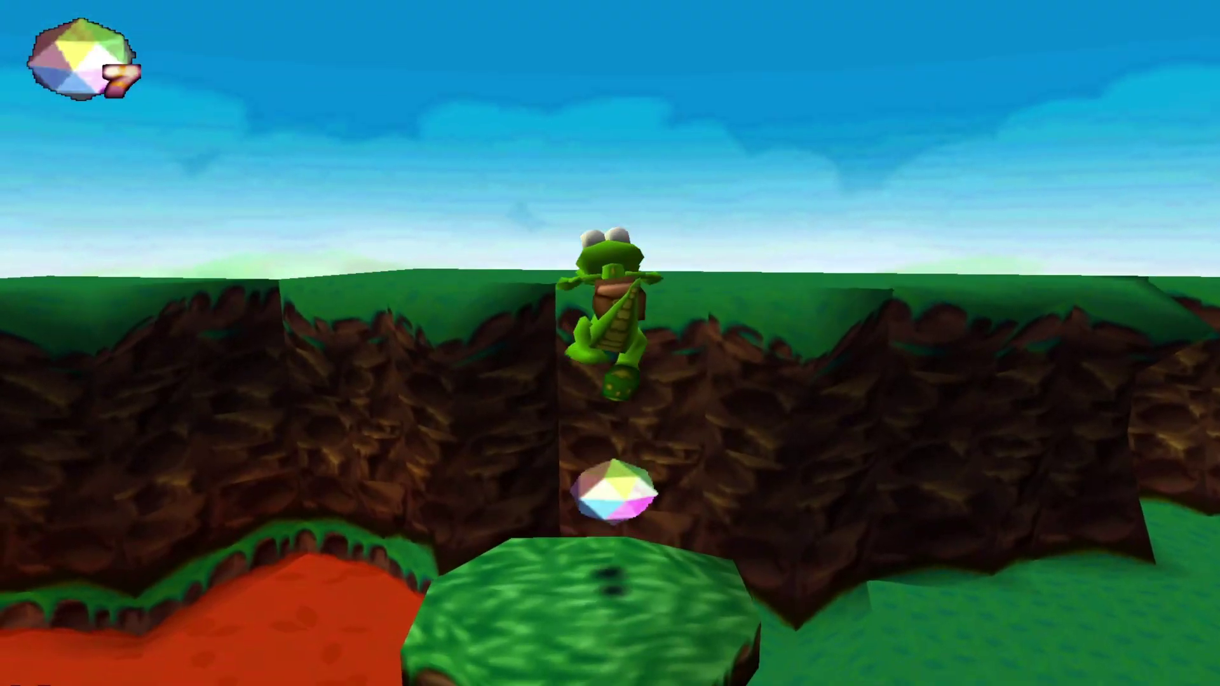
pyautogui.press('space')
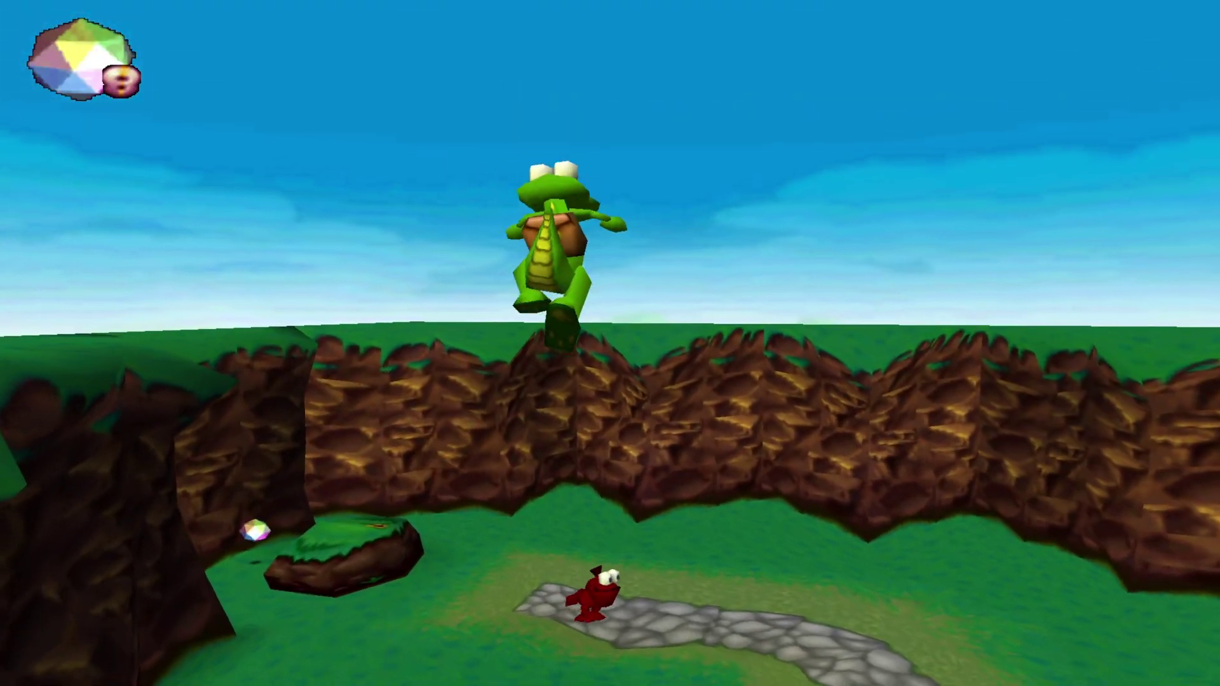
pyautogui.press('space')
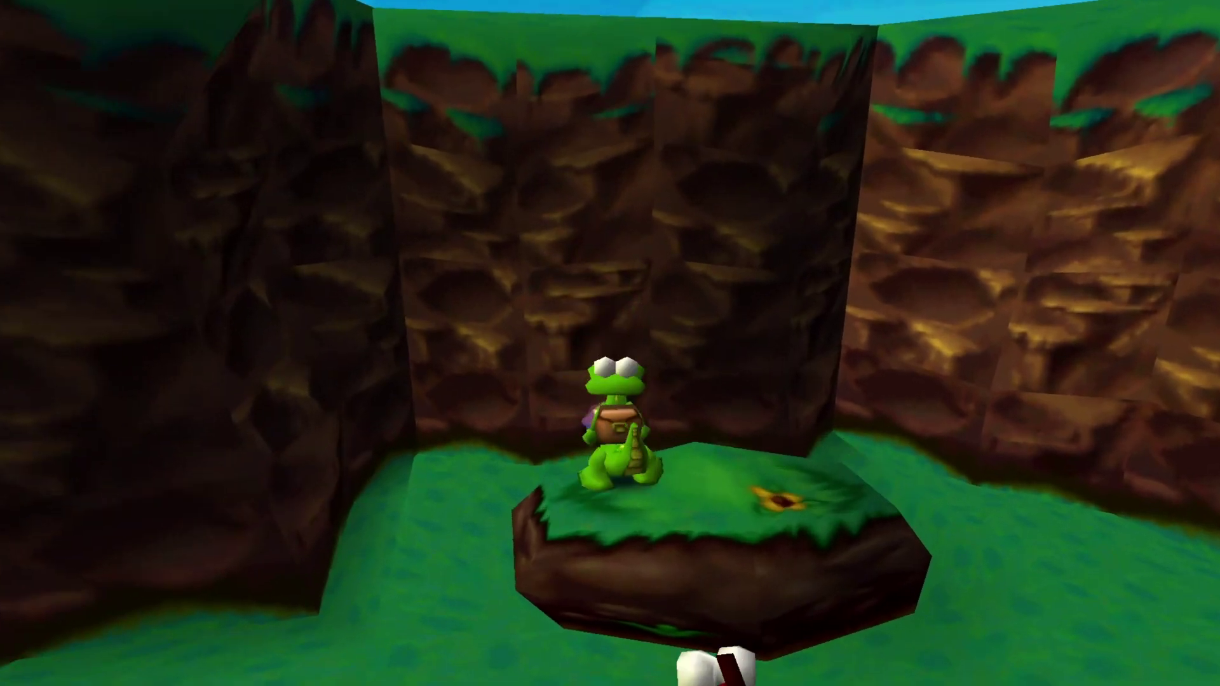
pyautogui.press('Right')
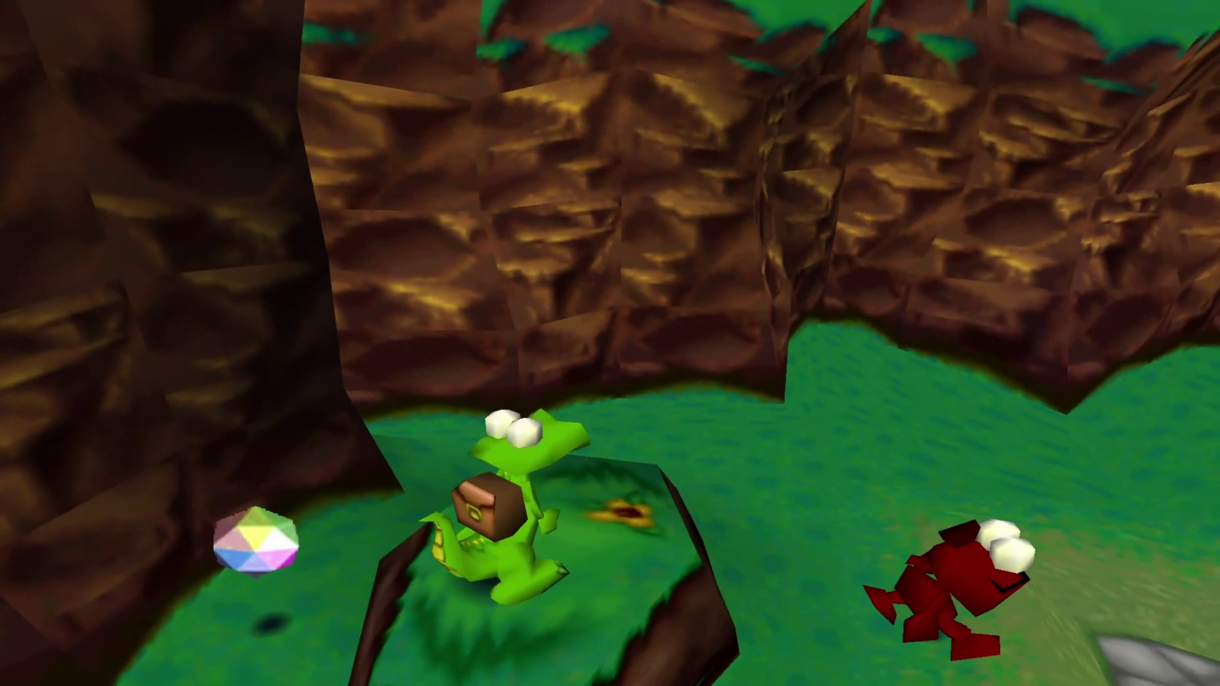